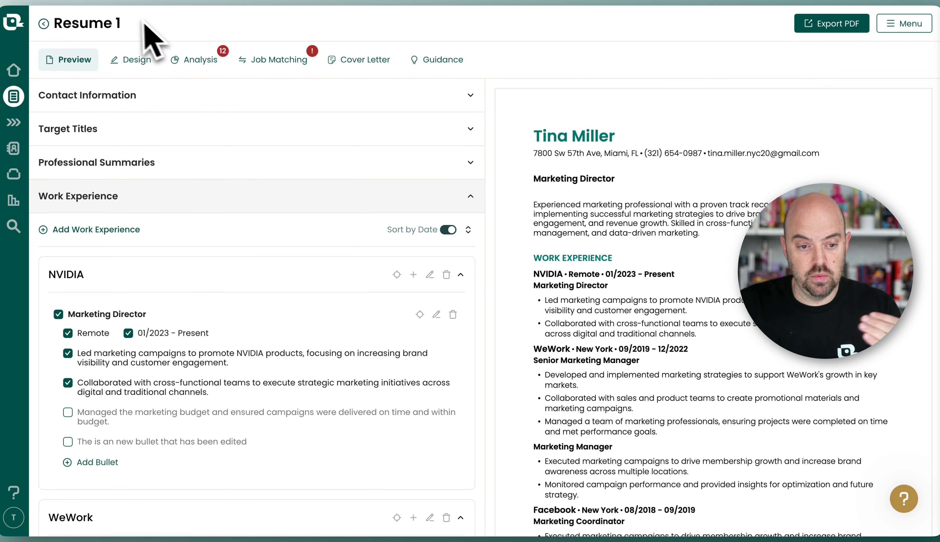
Duplicate Resume 1 and rename the copy to "Resume 2".
click(895, 25)
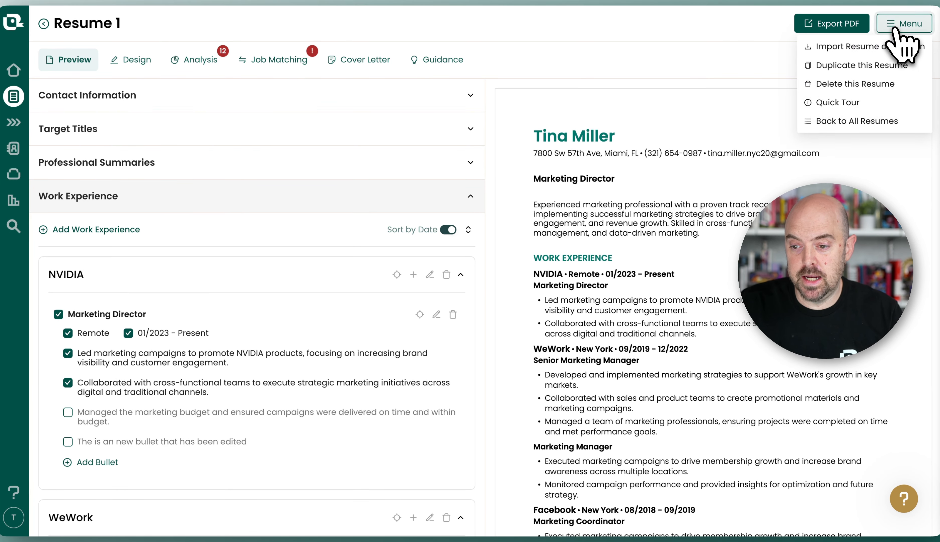
click(871, 66)
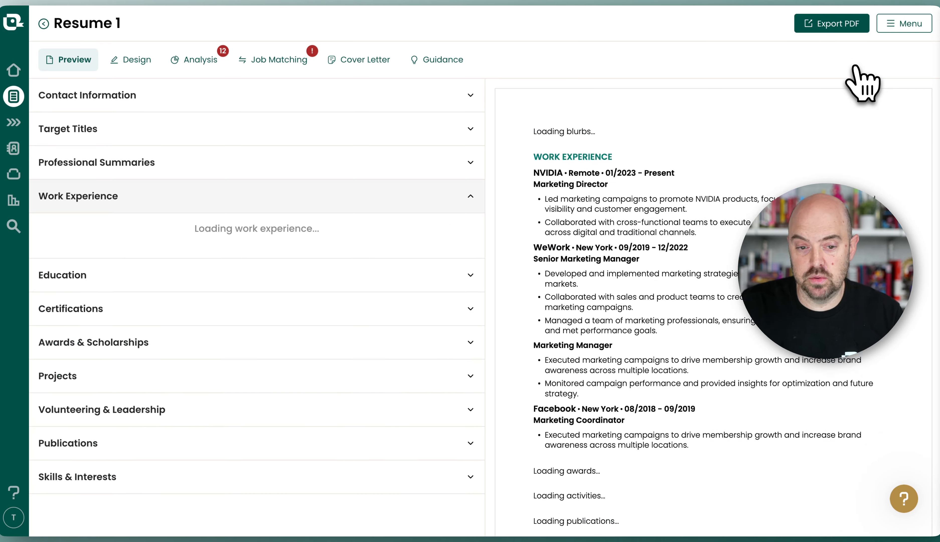
click(123, 23)
drag(116, 23, 201, 32)
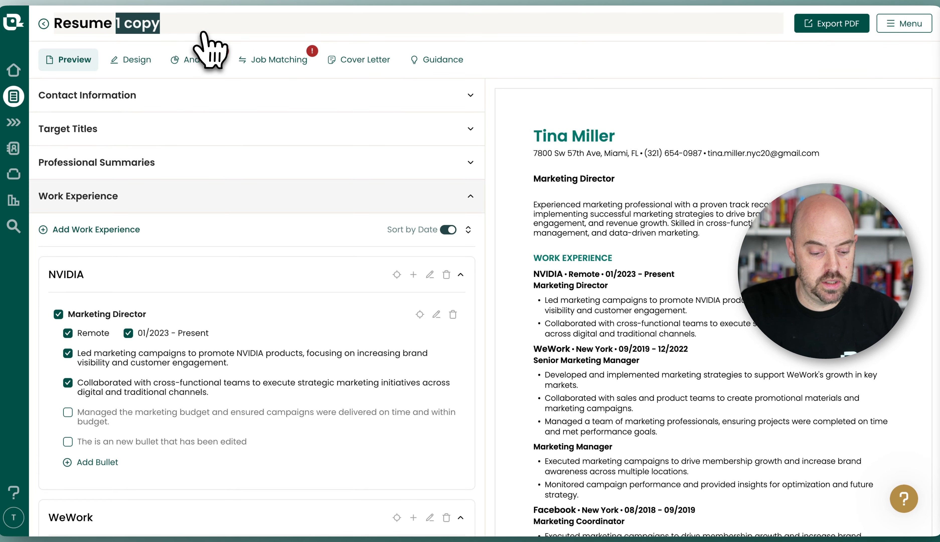
text(2)
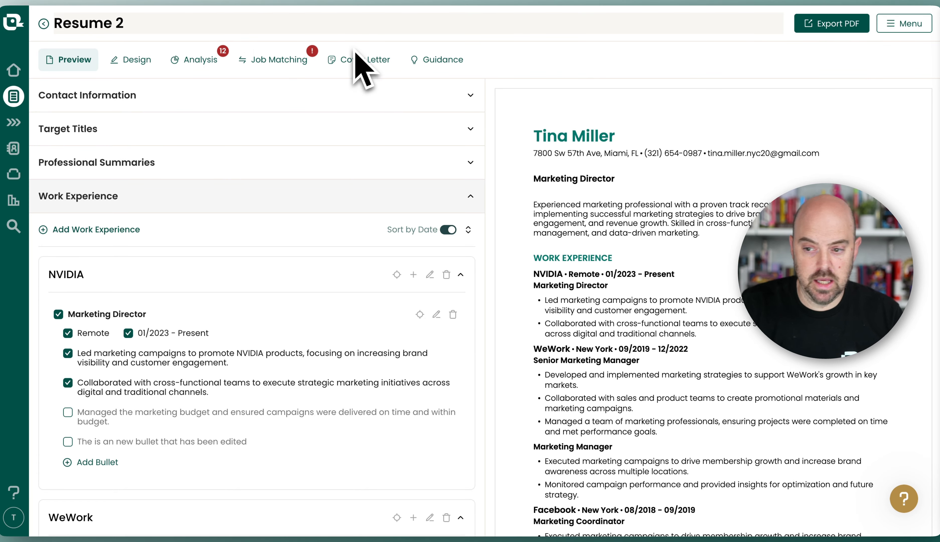
Duplicate Resume 2 and rename the copy to "Resume 3".
click(904, 23)
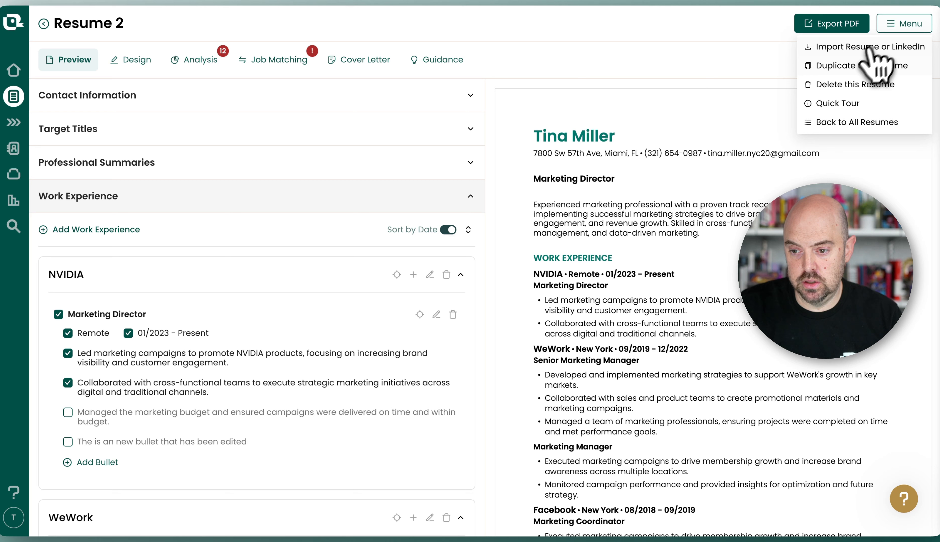
click(860, 66)
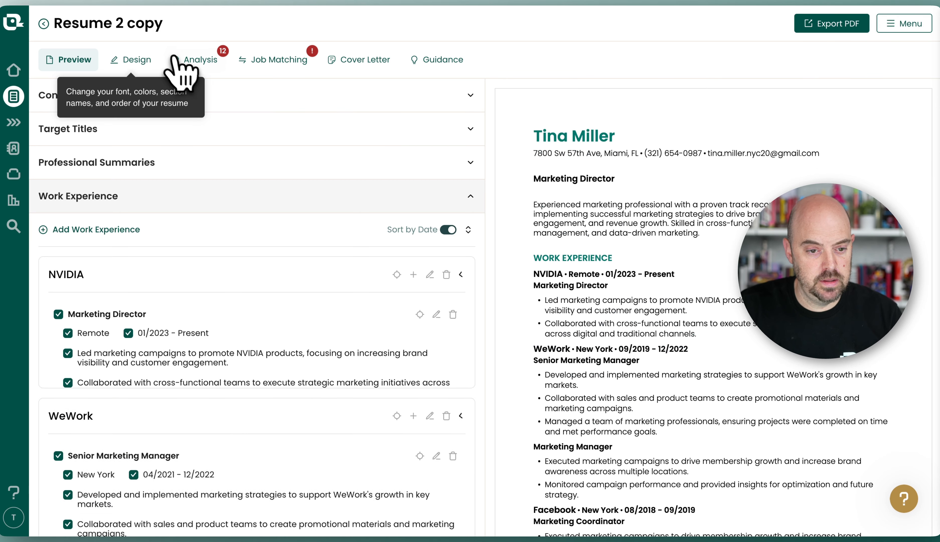
drag(118, 24, 204, 26)
text(3)
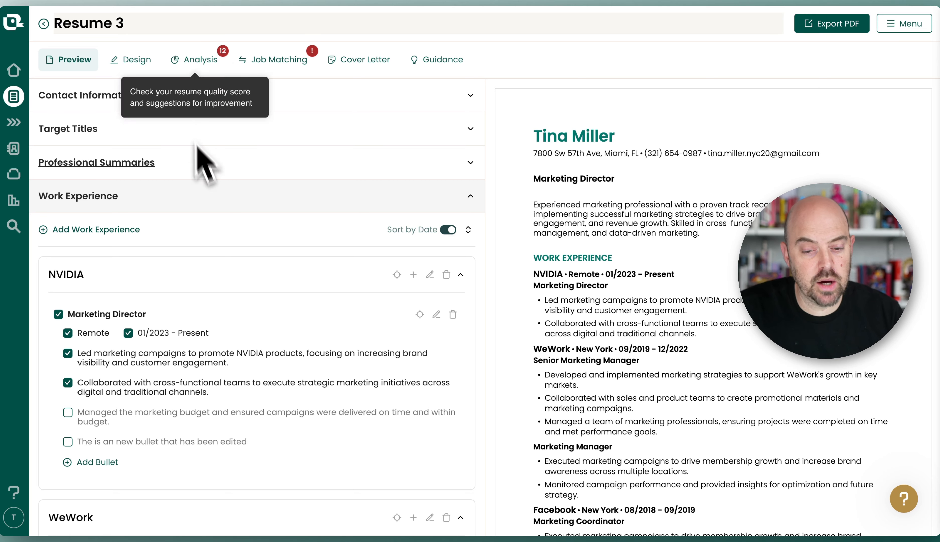
Open Resume 1 and change the last NVIDIA bullet to "The is an new bullet that has been edited yet again!".
click(15, 99)
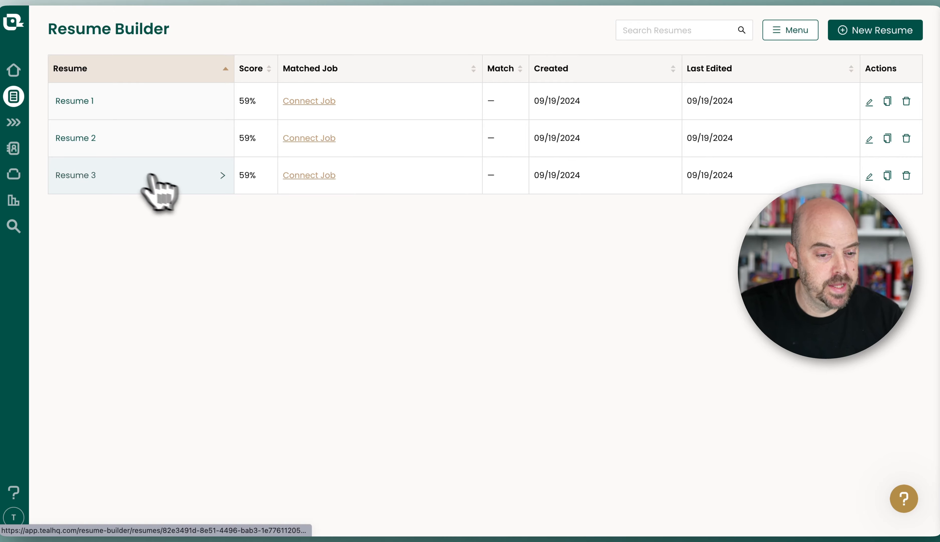
click(125, 107)
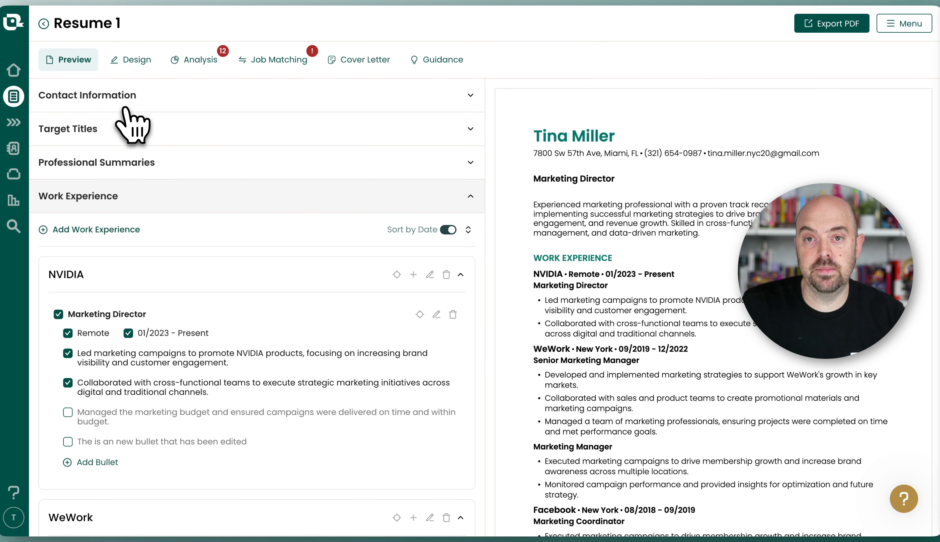
scroll(213, 325, down, 1)
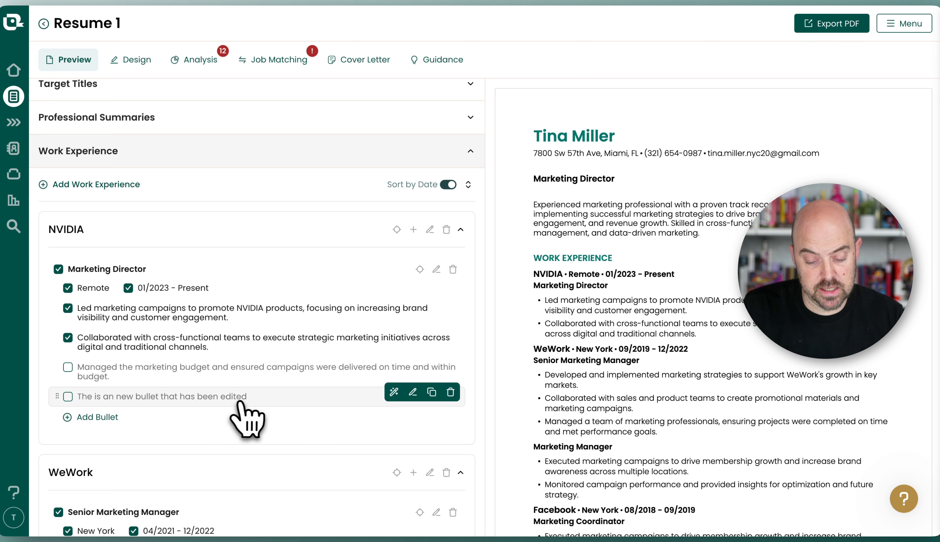
click(413, 392)
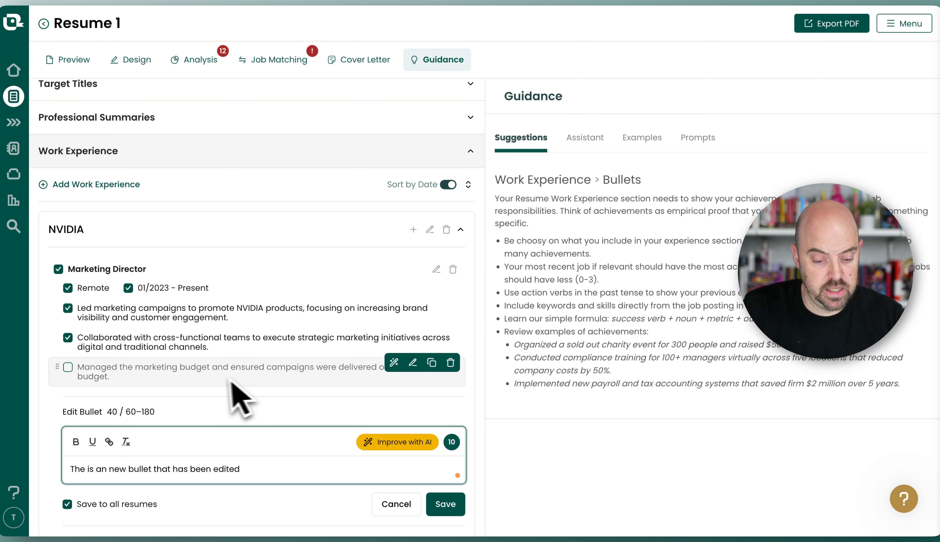
scroll(230, 379, down, 1)
click(281, 454)
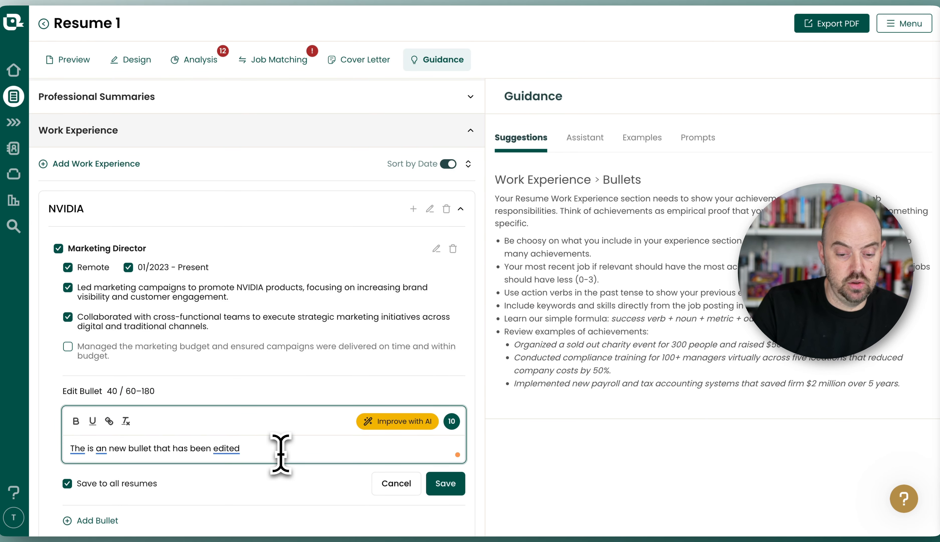
text(y)
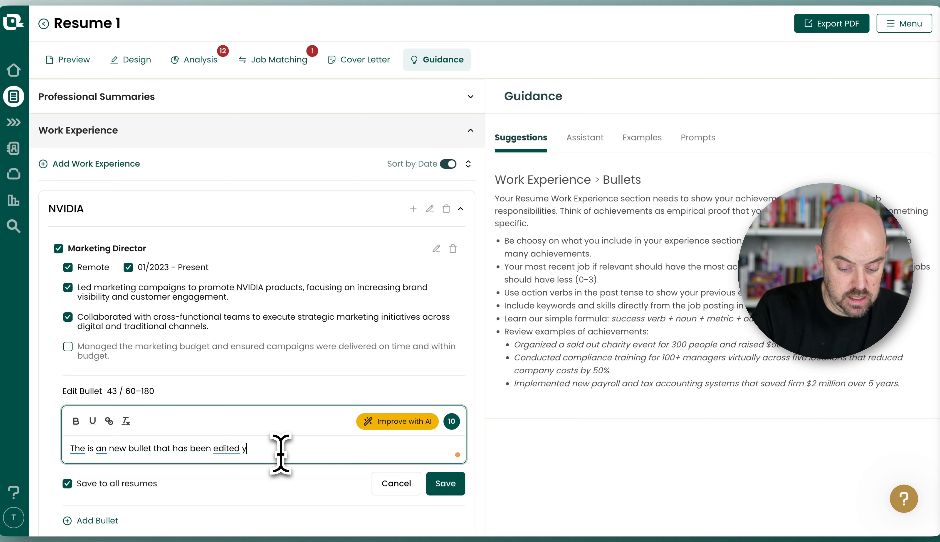
text(et again.)
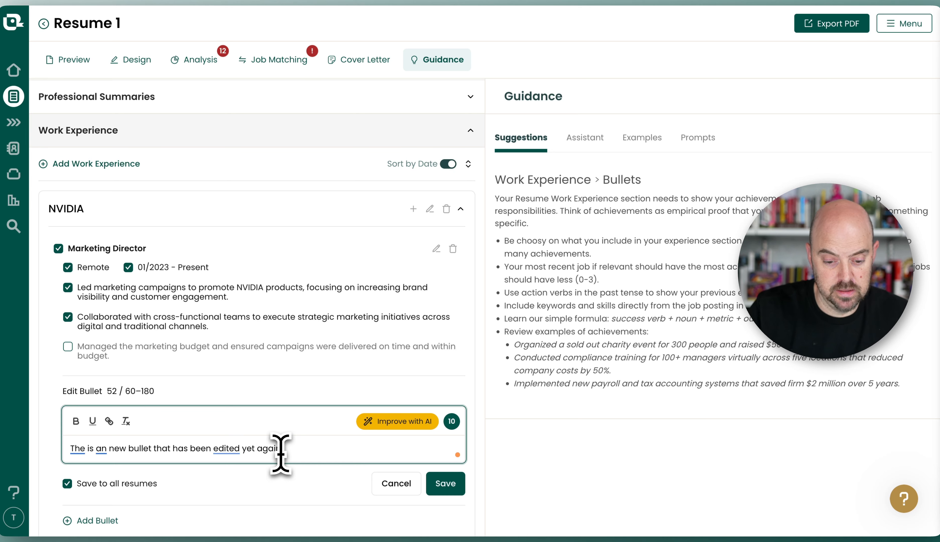
Save the edited NVIDIA bullet to all resumes and show the resume preview.
mouse_move(78, 494)
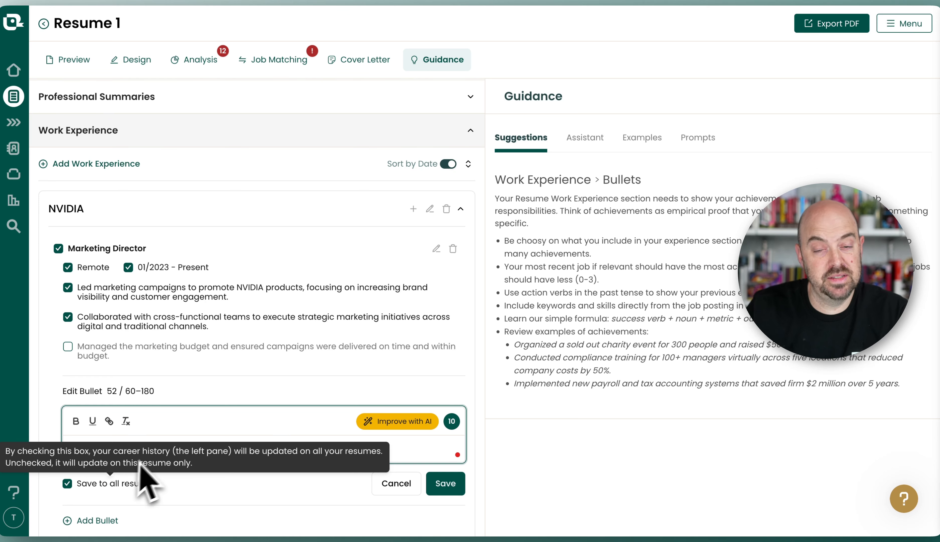
scroll(202, 451, down, 2)
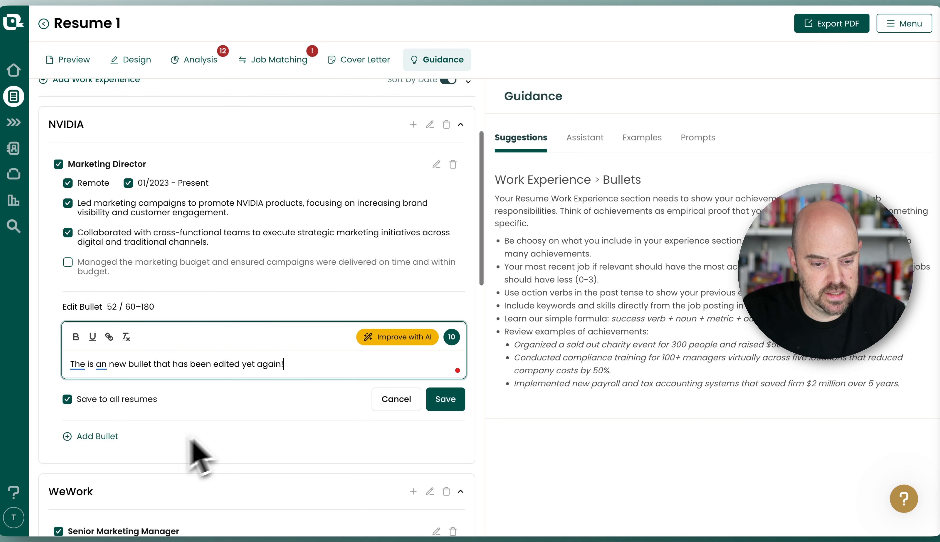
mouse_move(71, 403)
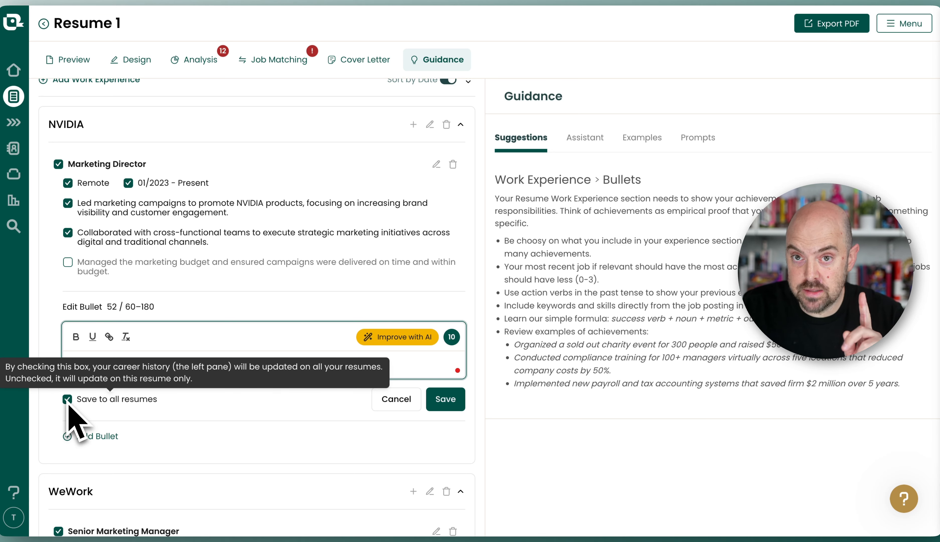
click(446, 398)
click(68, 60)
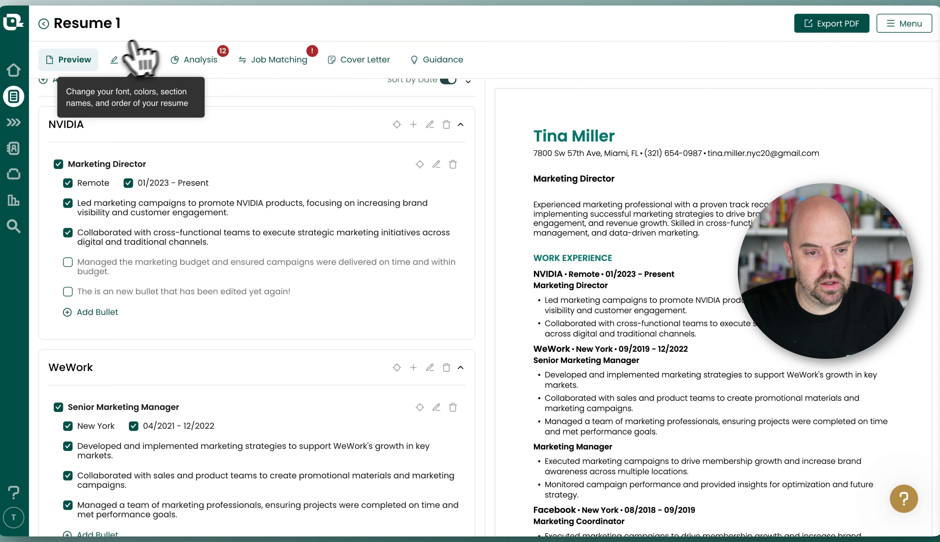
Open Resume 2, include the "edited yet again!" NVIDIA bullet and move it to the first position among the Marketing Director bullets.
click(43, 23)
click(123, 138)
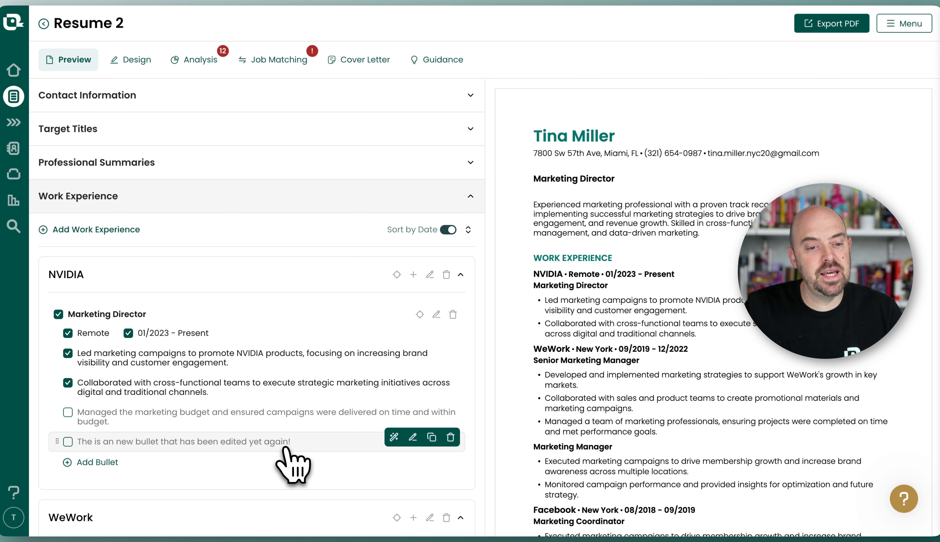
click(67, 442)
drag(60, 444, 60, 354)
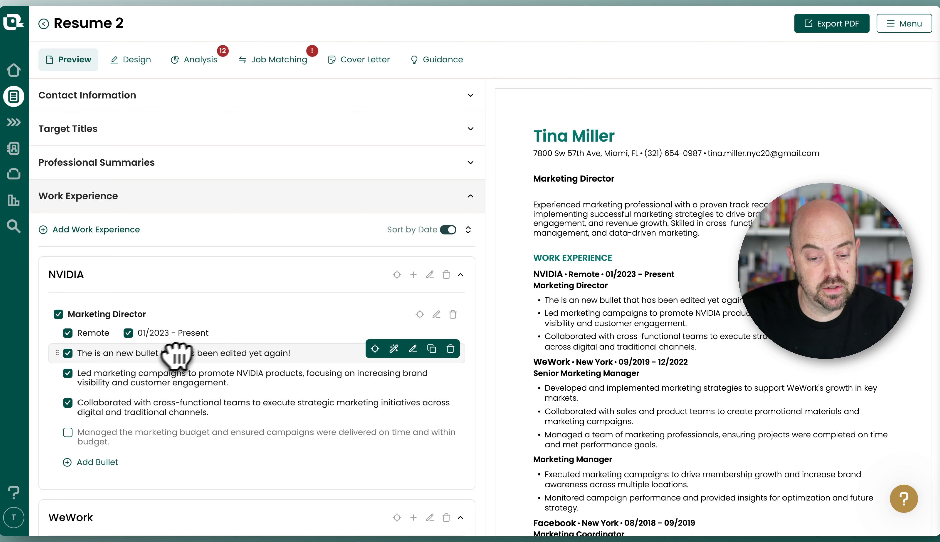
Reword the first NVIDIA bullet to "The is single new bullet that has been edited yet slightly!" and save it to this resume only.
click(413, 348)
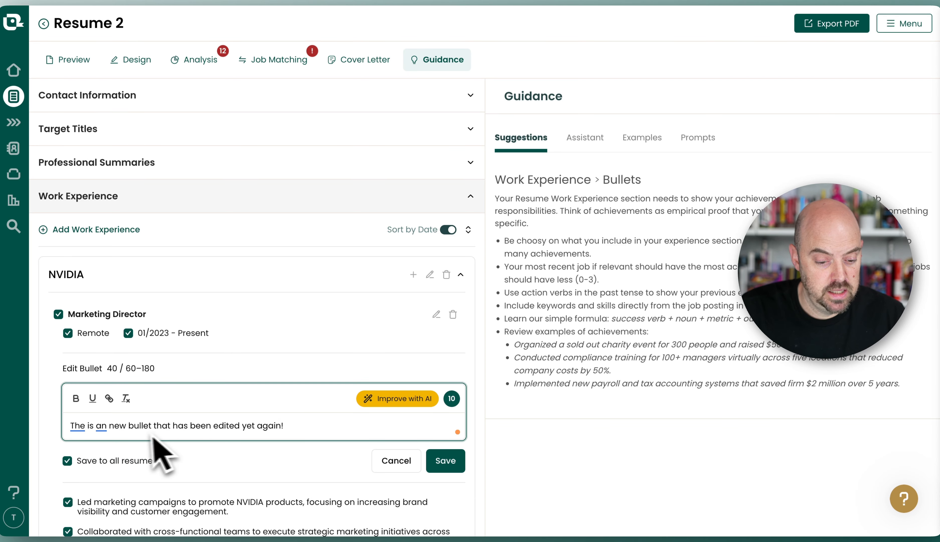
double_click(104, 426)
mouse_move(101, 428)
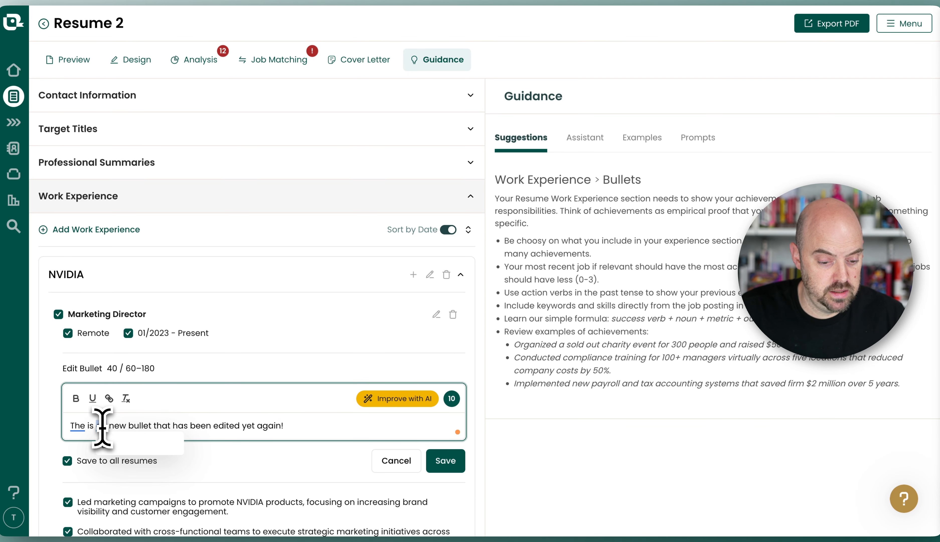
click(108, 443)
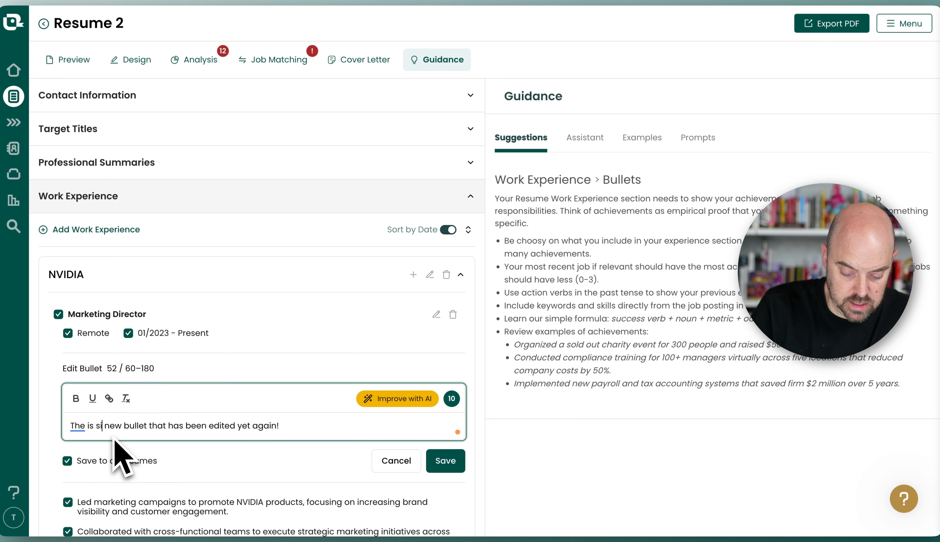
text(single)
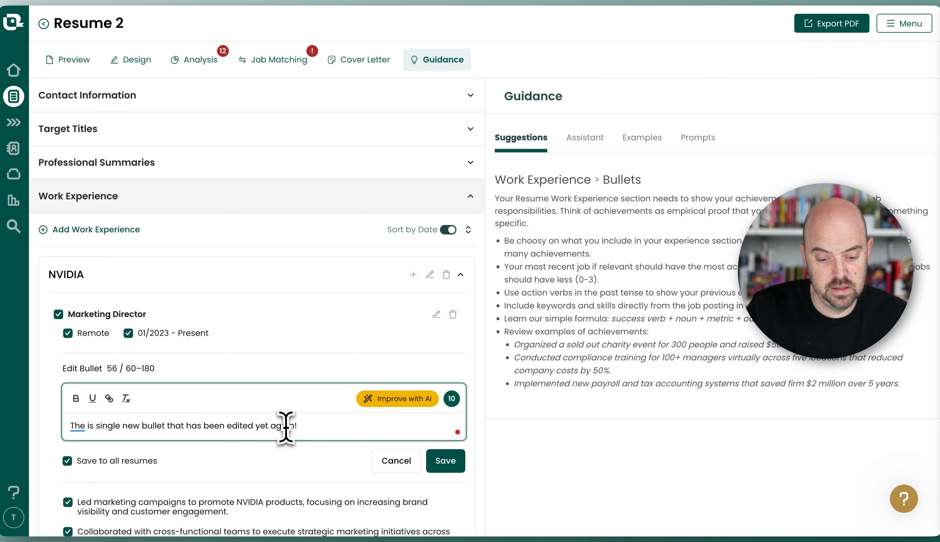
key(BackSpace)
key(BackSpace)
key(BackSpace)
key(BackSpace)
key(BackSpace)
text(slightly)
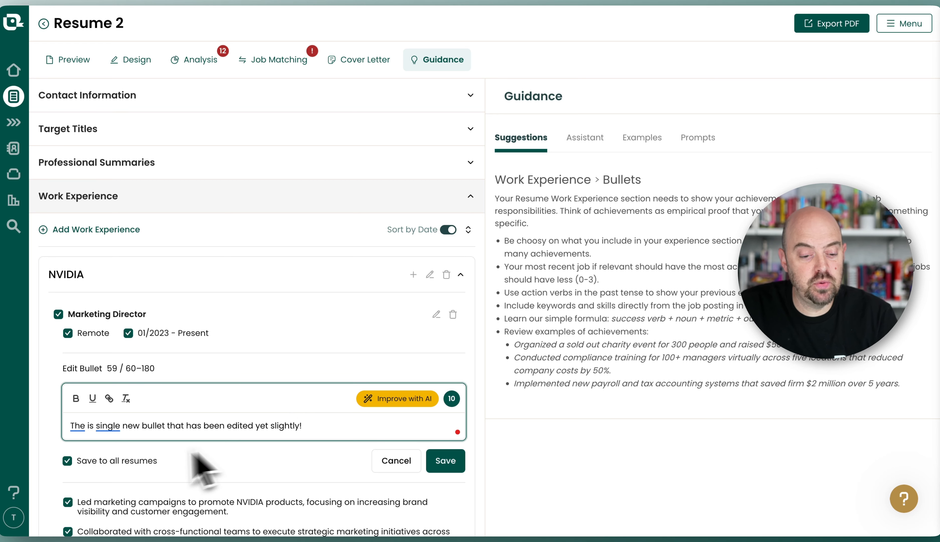
click(68, 460)
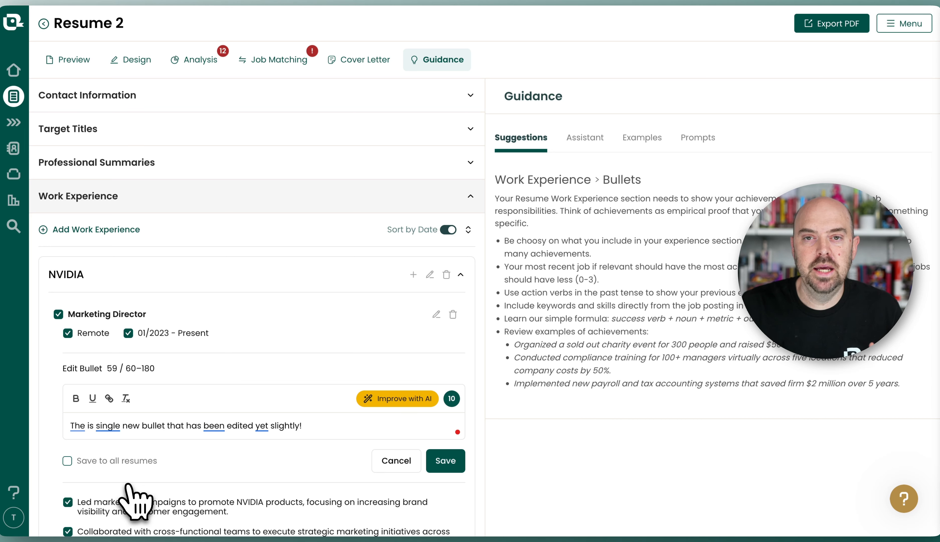
click(446, 461)
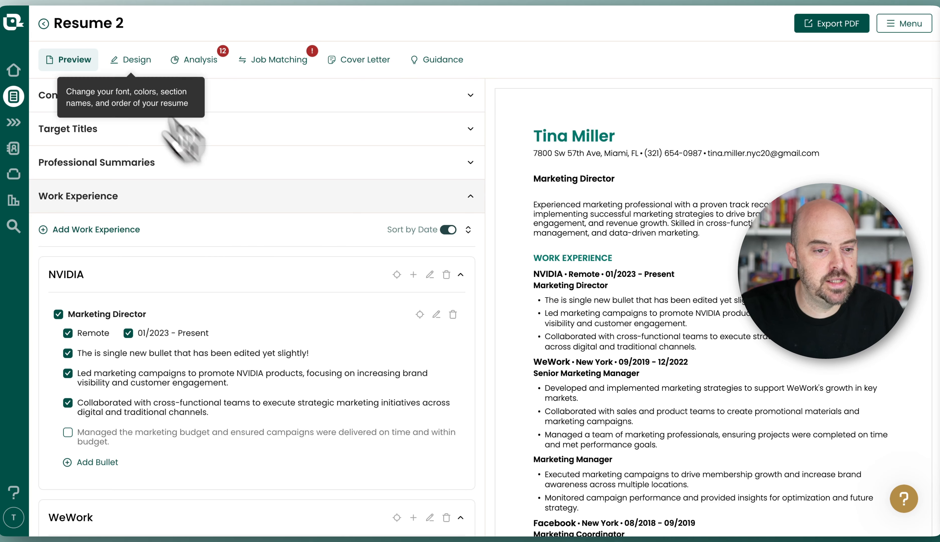
Review the available update for Resume 1's last NVIDIA bullet without applying it, and return to the resume list.
click(44, 23)
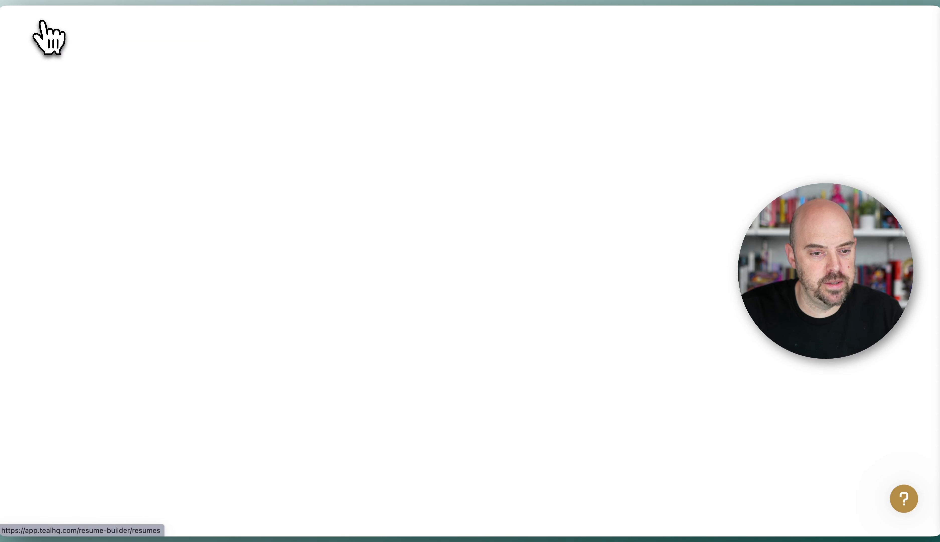
click(107, 107)
scroll(334, 360, down, 1)
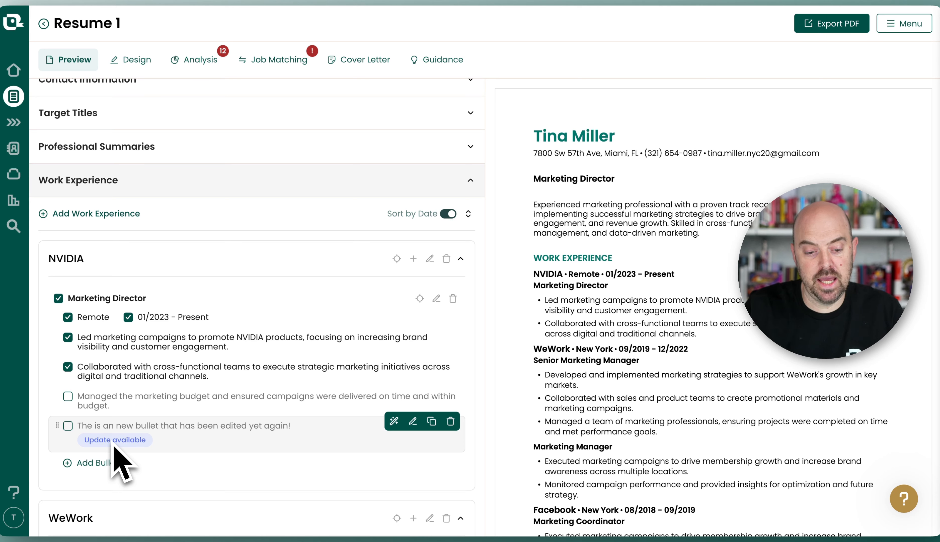
scroll(113, 445, down, 1)
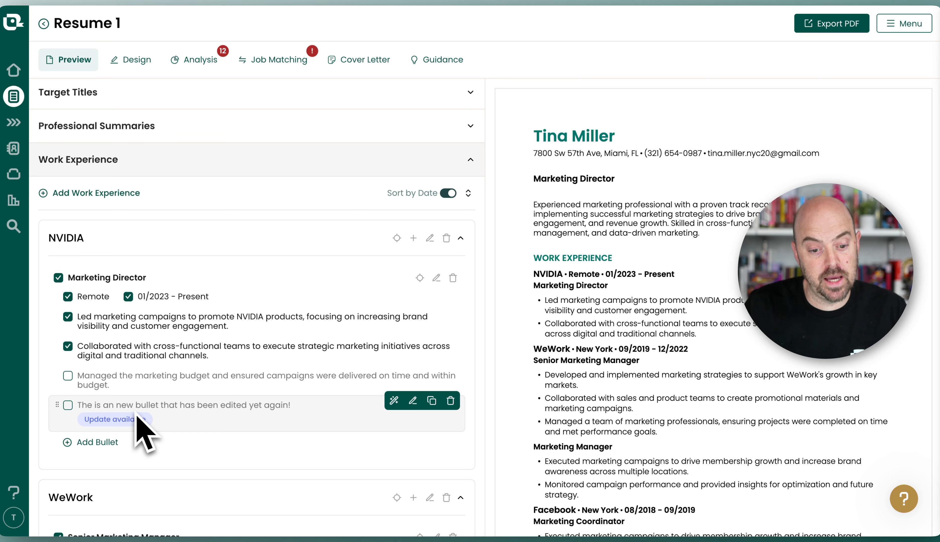
scroll(122, 434, down, 2)
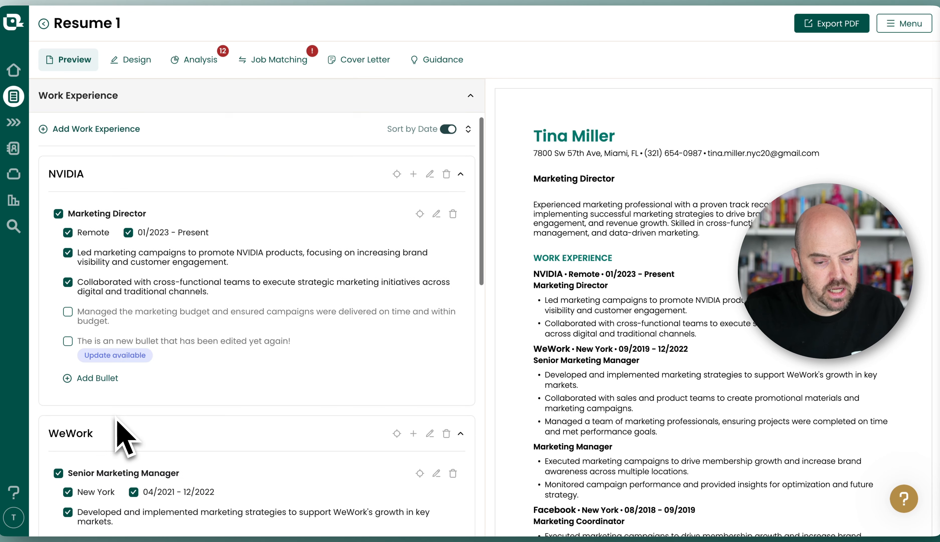
click(127, 359)
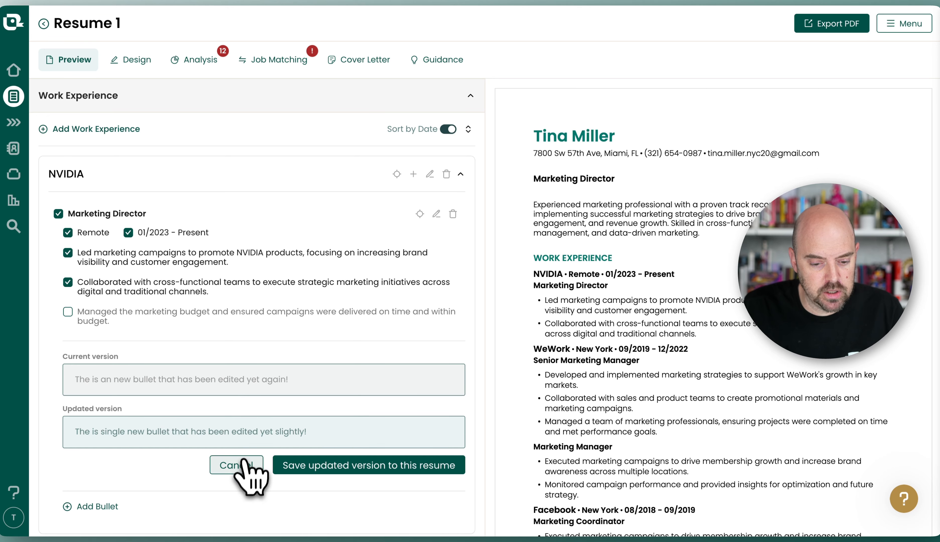
click(242, 465)
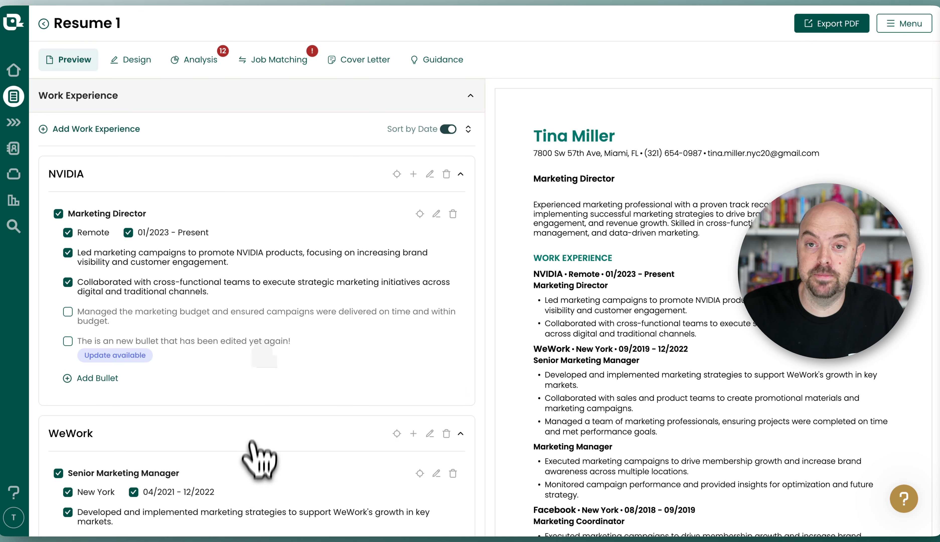
mouse_move(265, 345)
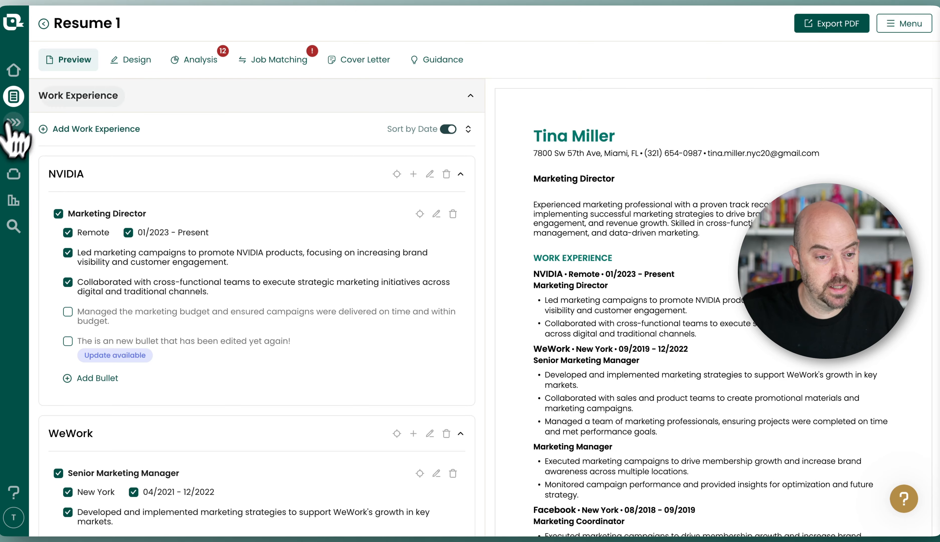
click(14, 98)
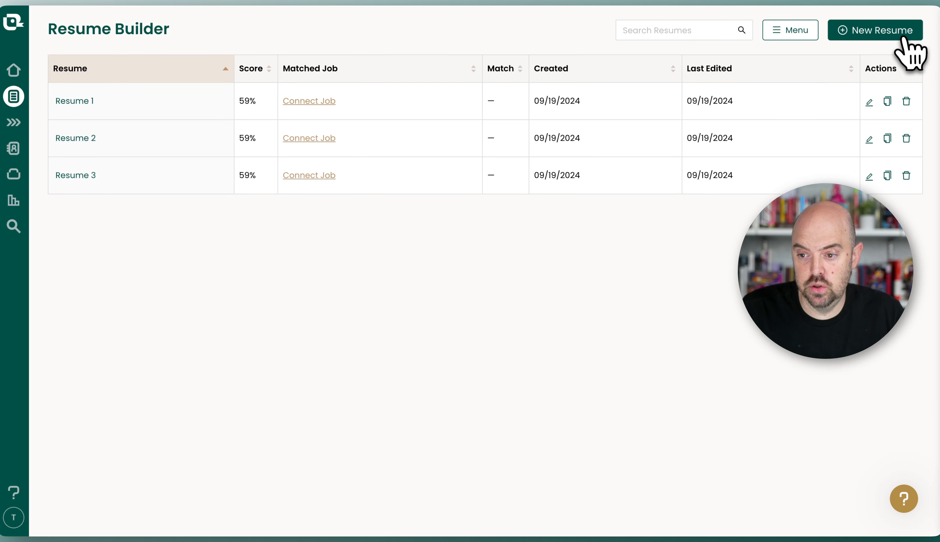
Create a new resume and check which bullets it includes under the NVIDIA Marketing Director position.
click(890, 32)
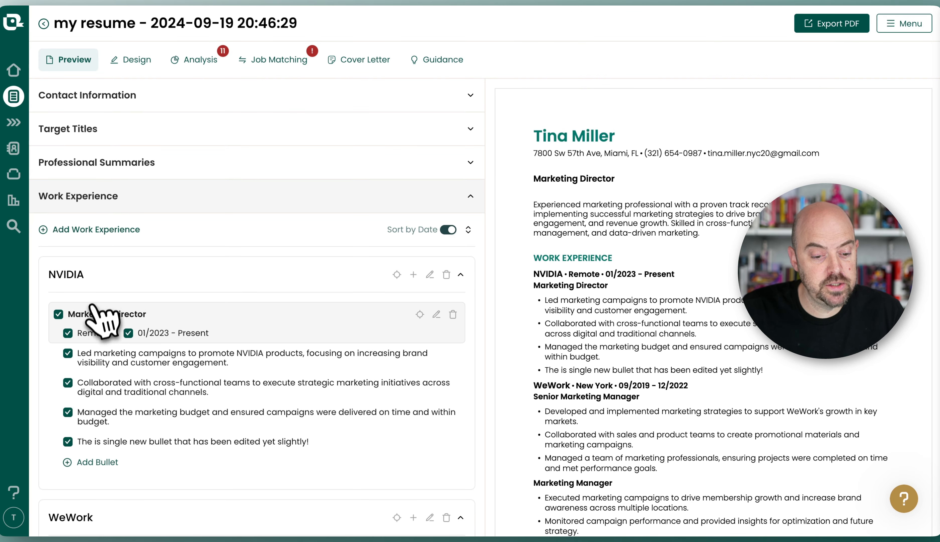
scroll(112, 328, down, 1)
mouse_move(315, 446)
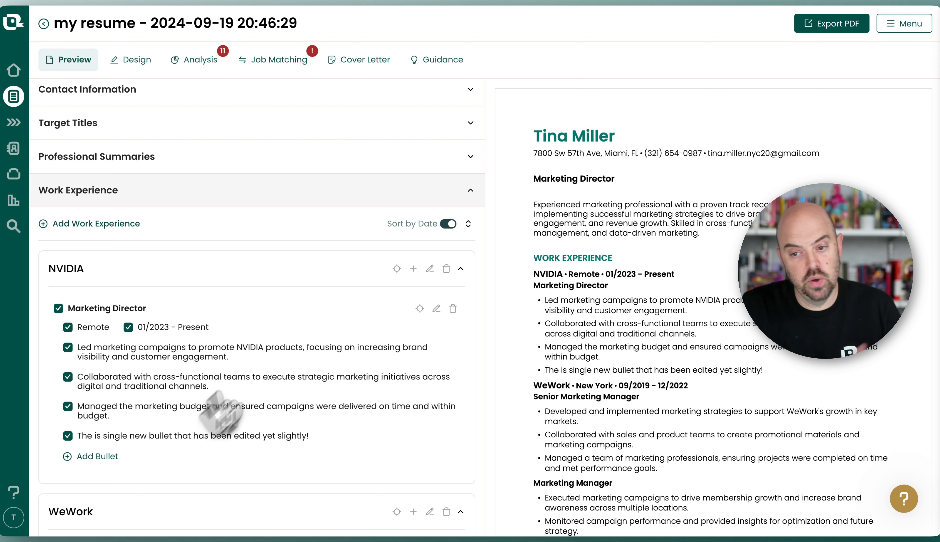
Open Resume 3 and apply the available update to the last NVIDIA bullet in this resume.
click(44, 24)
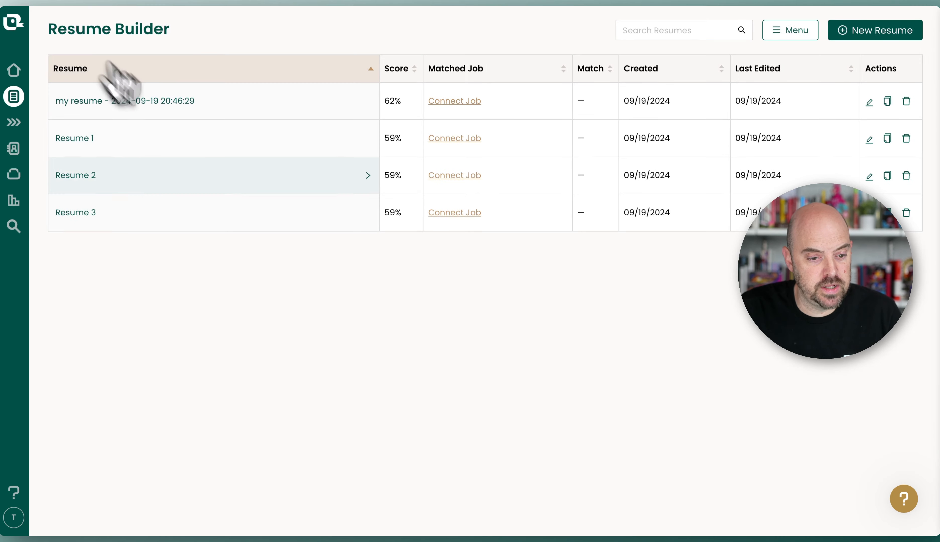
click(121, 218)
scroll(210, 336, down, 3)
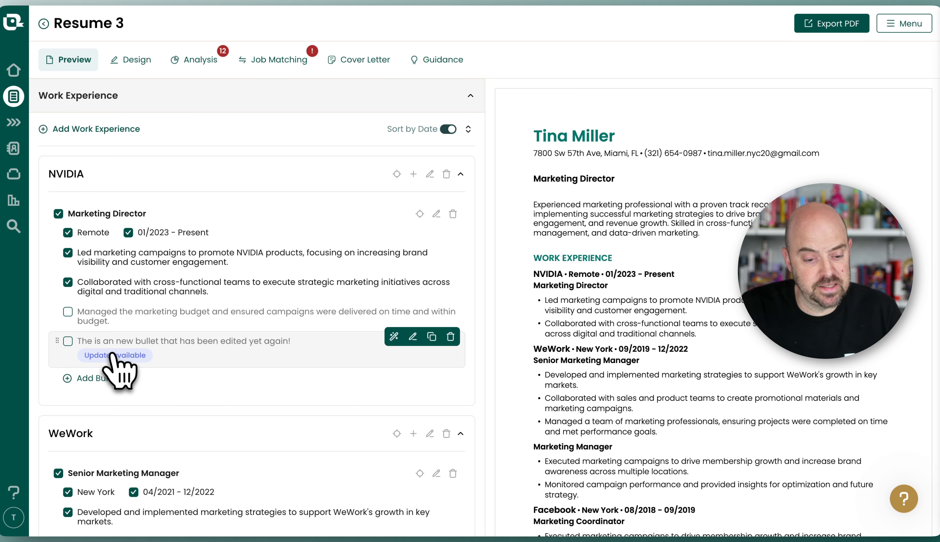
click(114, 355)
scroll(261, 359, down, 2)
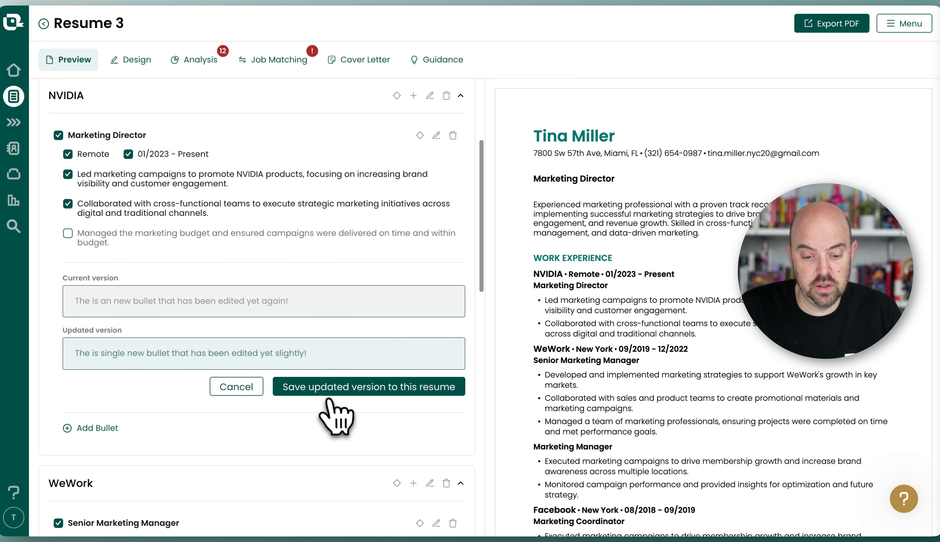
click(341, 387)
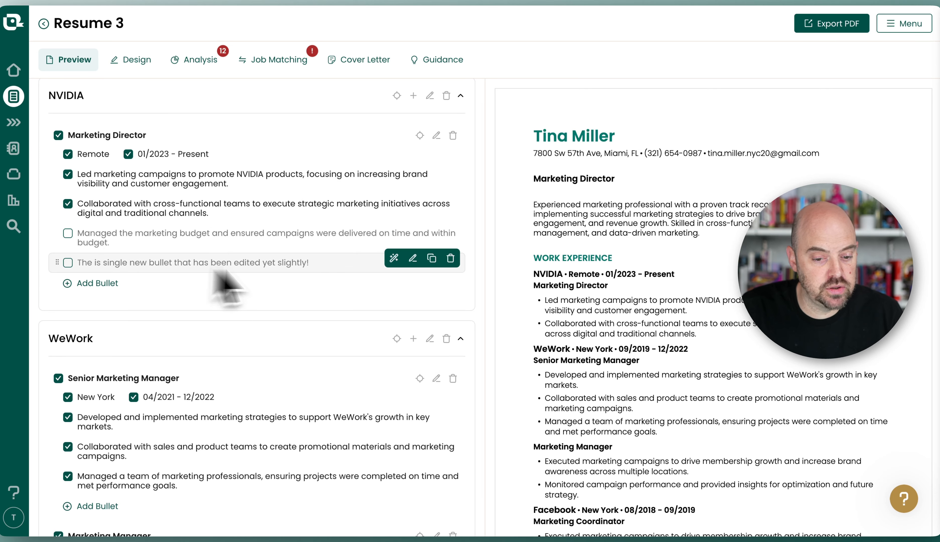
Append "One more edit" to Resume 3's last NVIDIA bullet and save the change to all resumes.
click(413, 258)
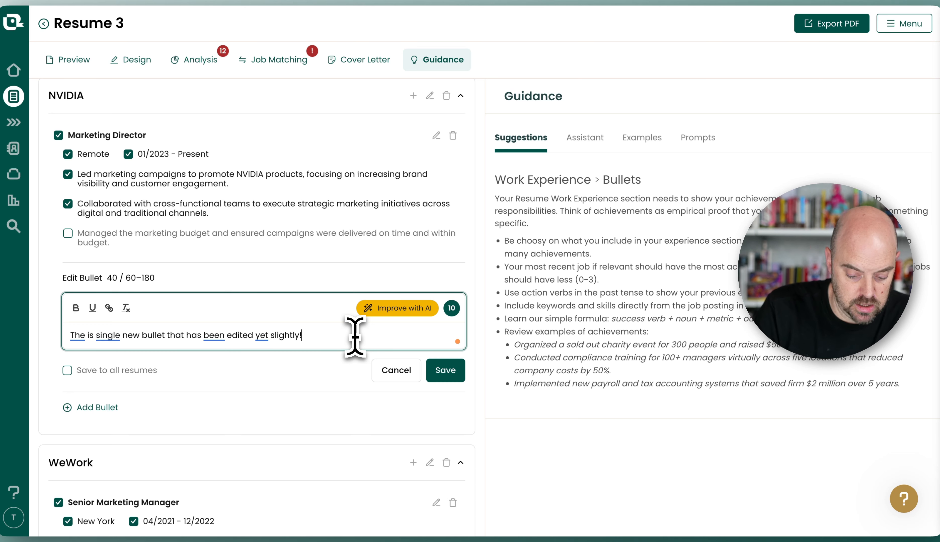
text(more last edit)
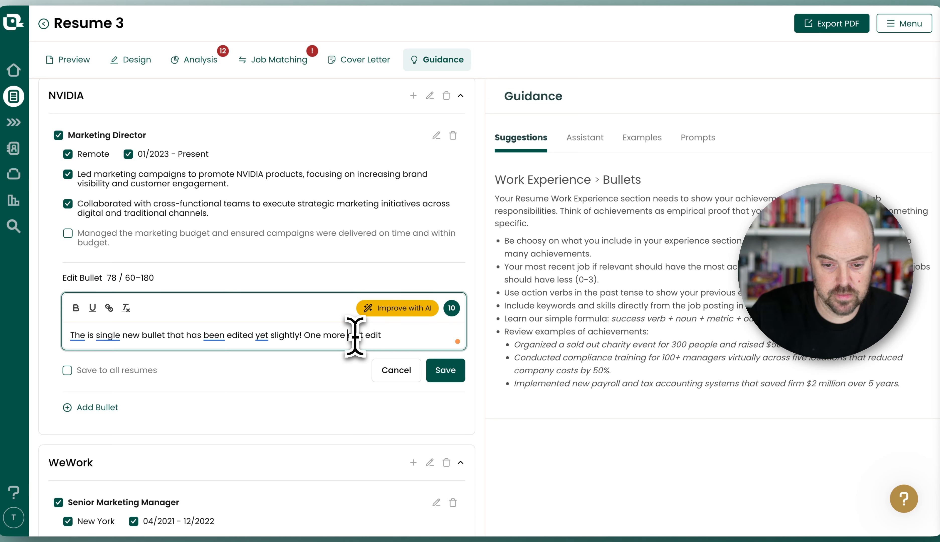
key(BackSpace)
key(BackSpace)
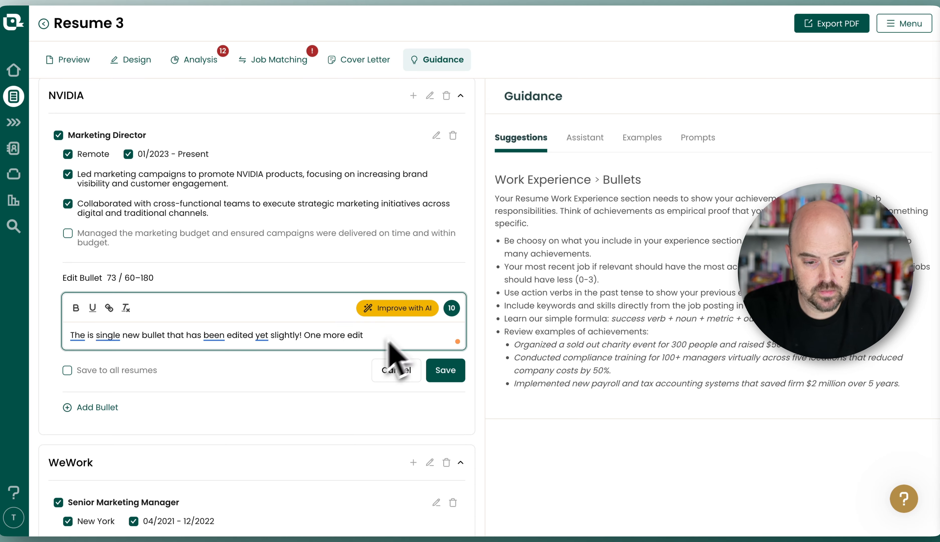
click(98, 372)
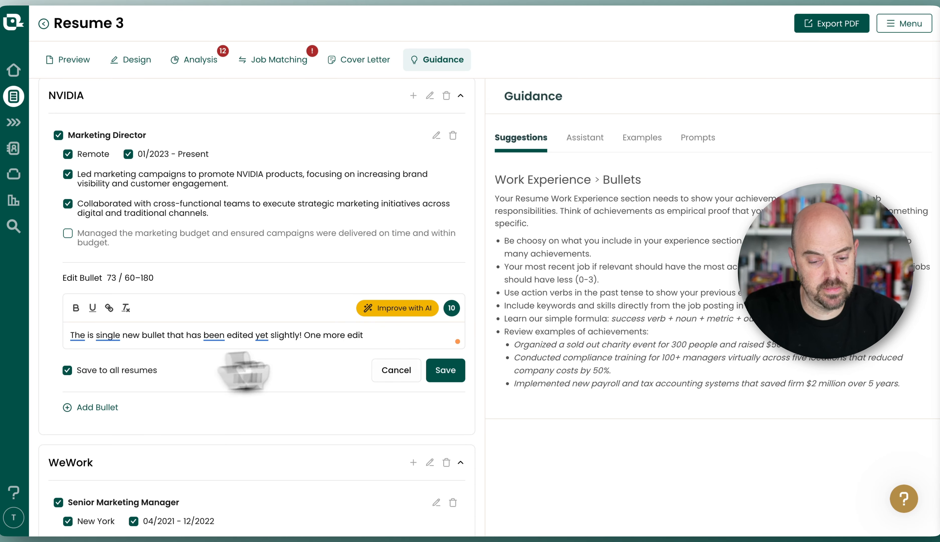
click(444, 370)
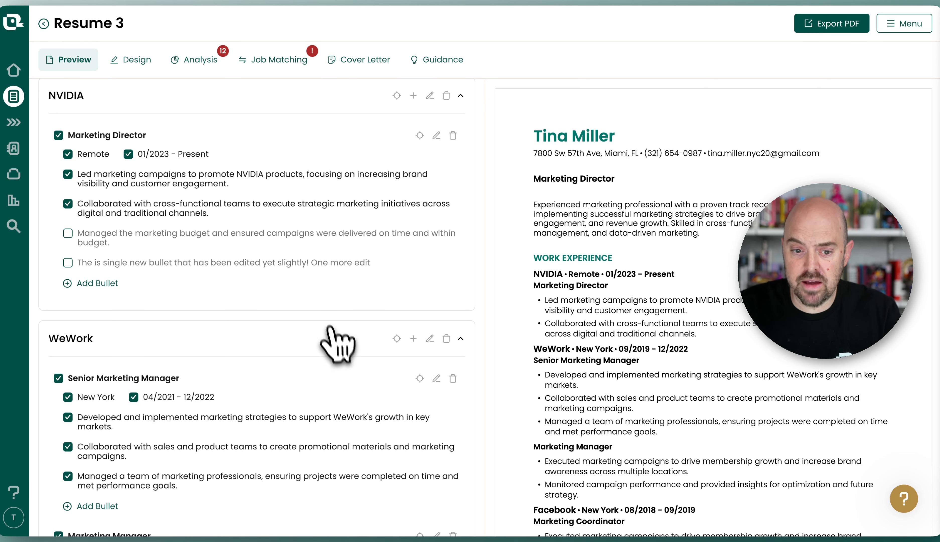
Add a middle initial before the last name in Resume 3's contact information and save it to this resume only.
scroll(276, 276, up, 5)
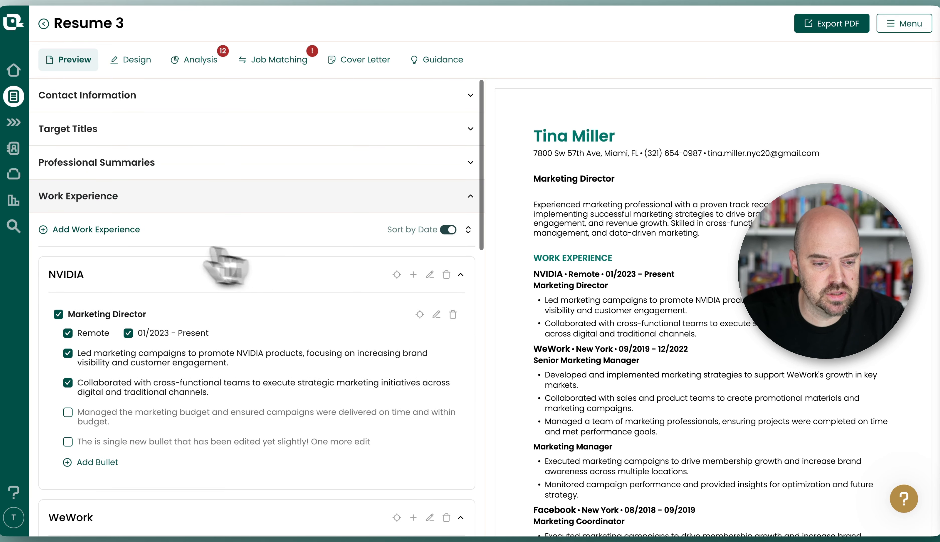
click(96, 106)
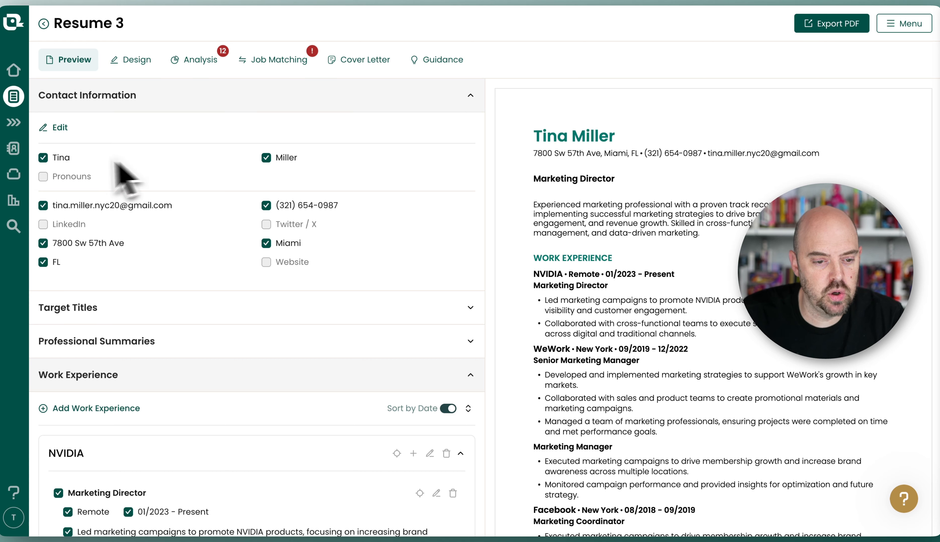
click(61, 128)
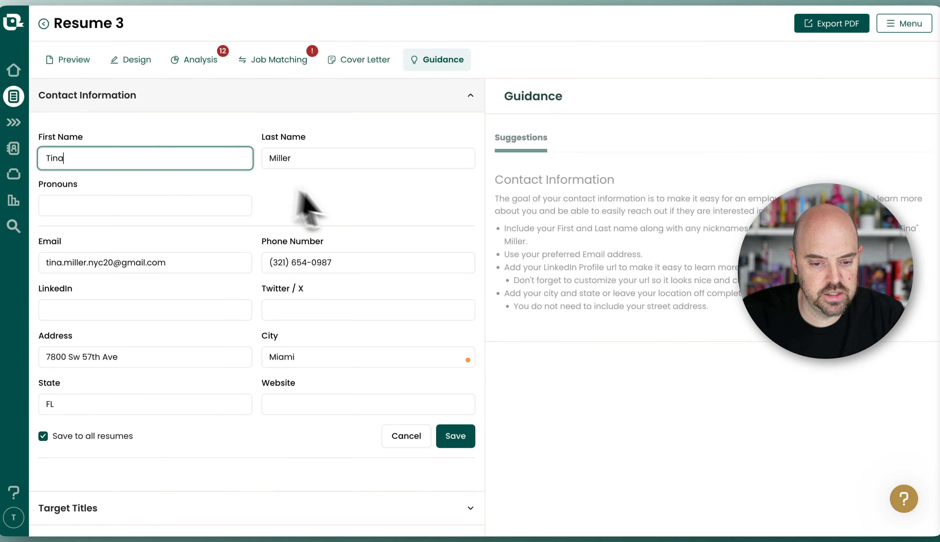
click(280, 159)
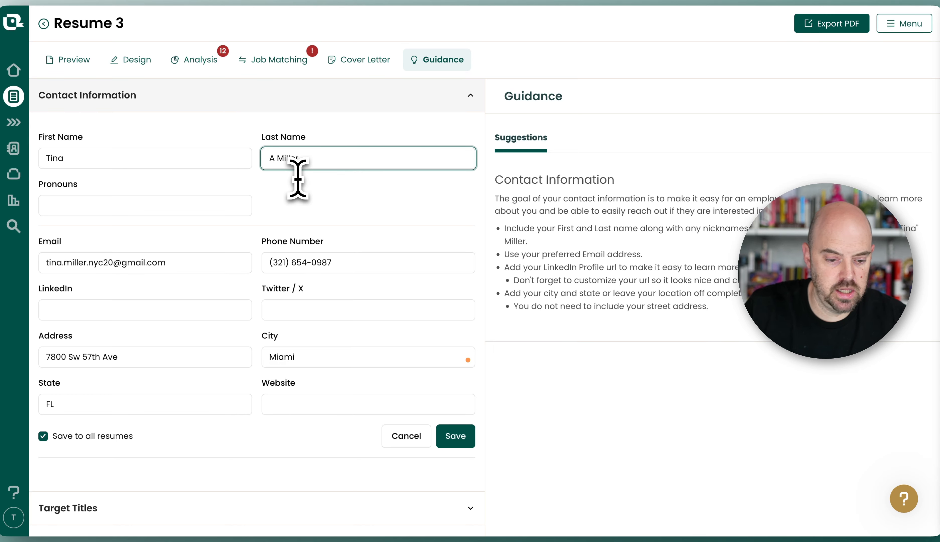
click(44, 436)
click(463, 437)
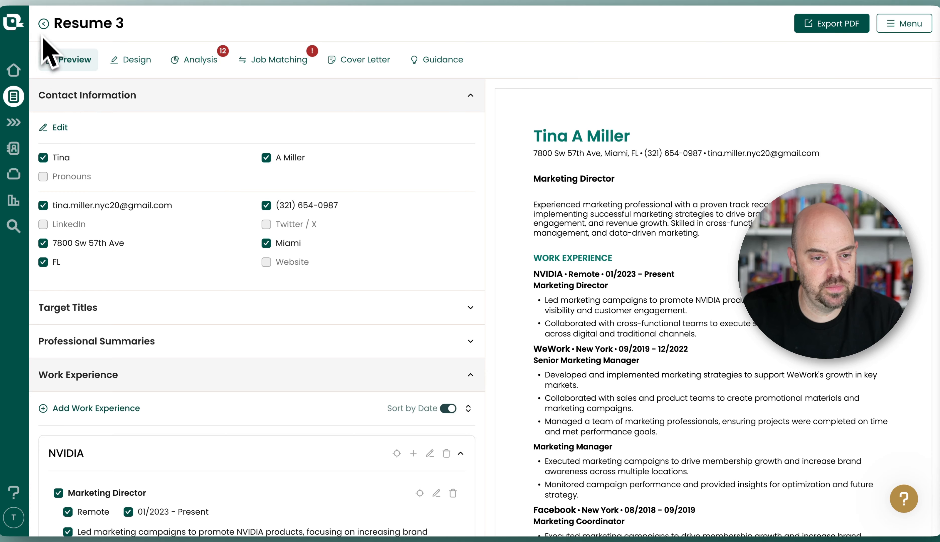
Open Resume 1, compare the current and updated contact information without applying the update, and look through the remaining resume sections.
click(43, 24)
click(85, 136)
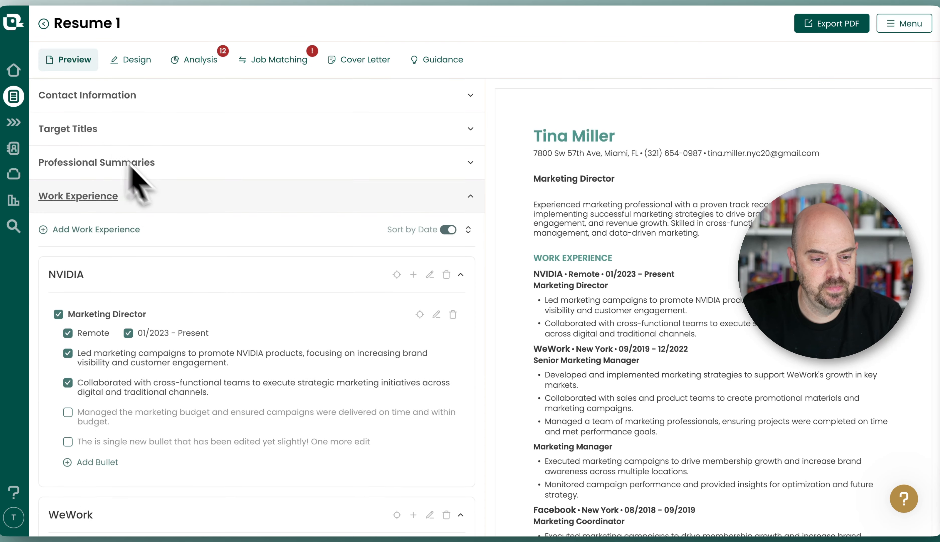
click(86, 97)
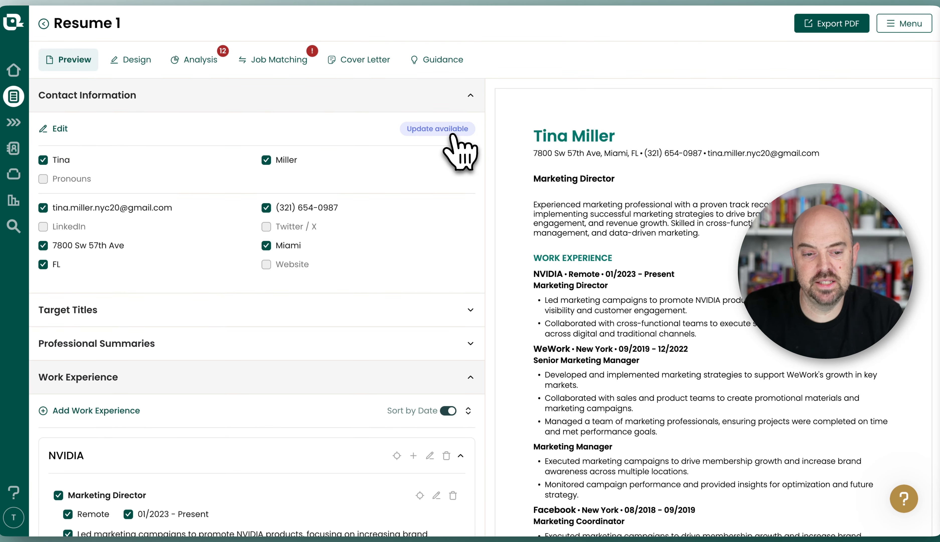
click(408, 130)
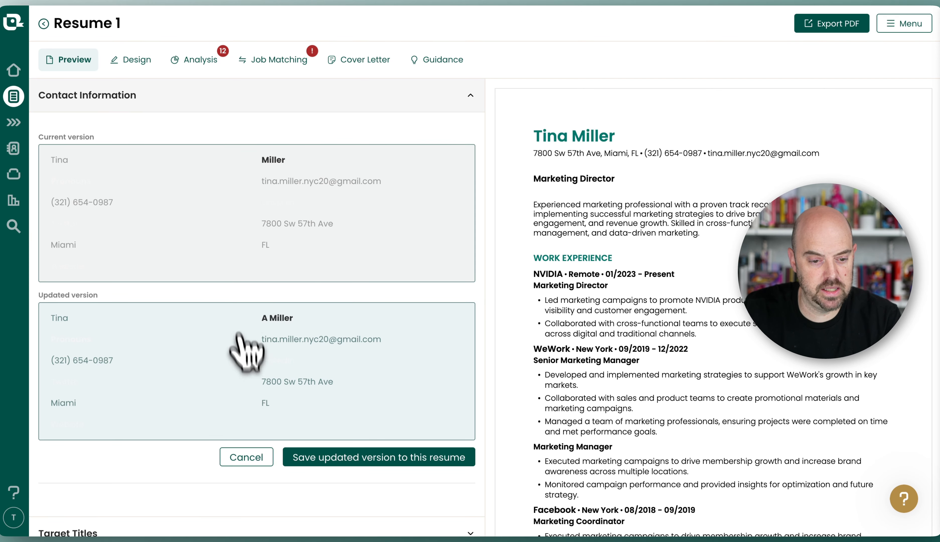
click(247, 459)
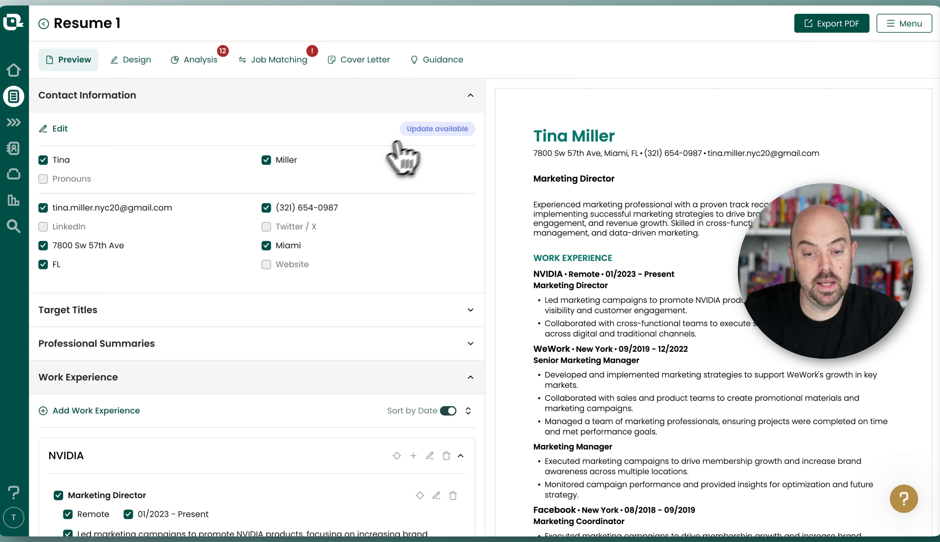
click(418, 129)
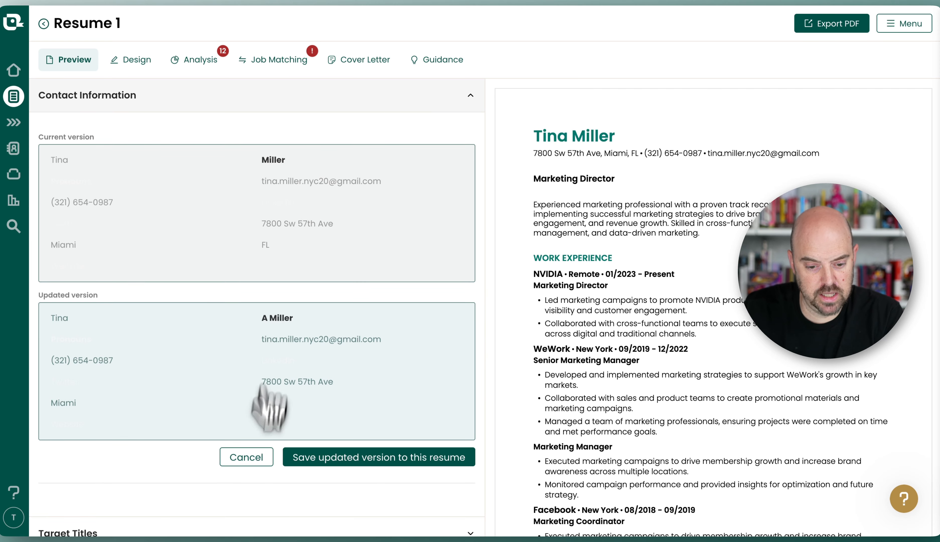
click(253, 458)
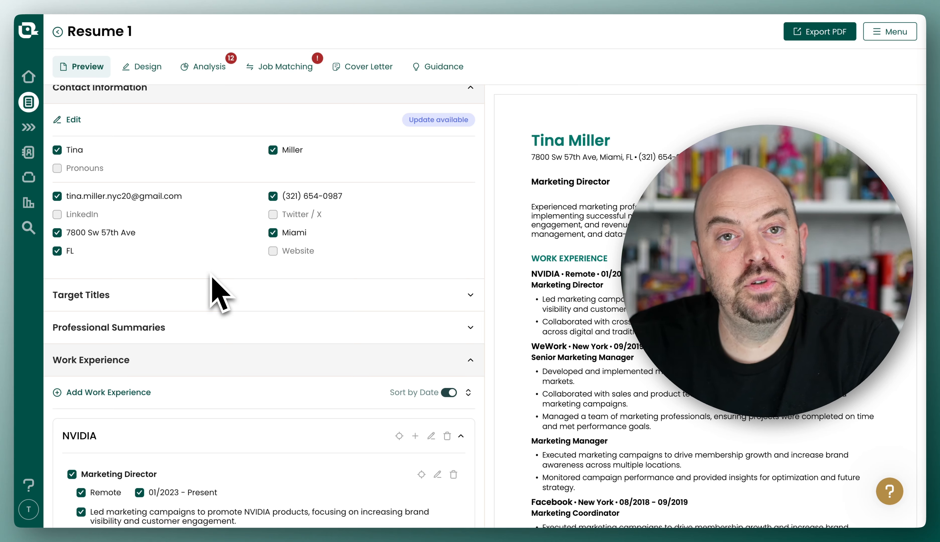
scroll(221, 295, down, 12)
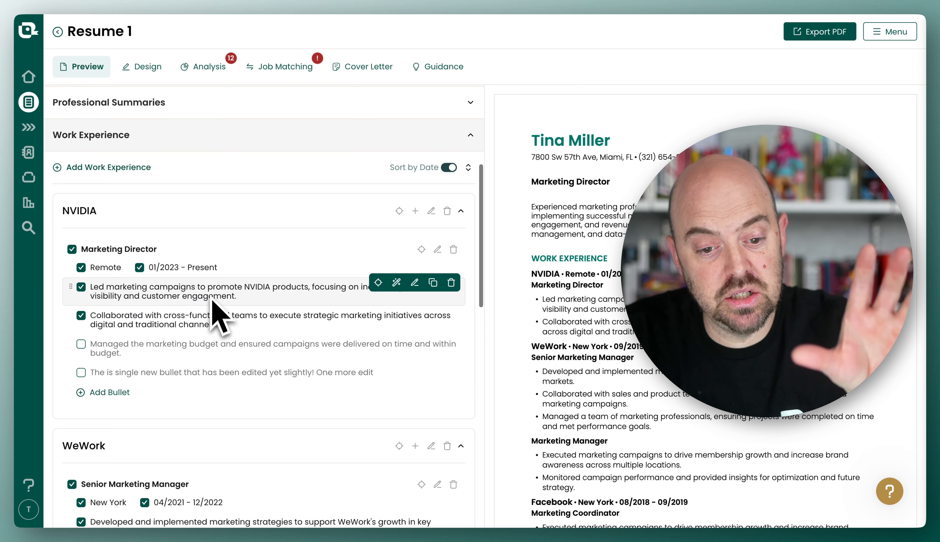
scroll(229, 319, down, 10)
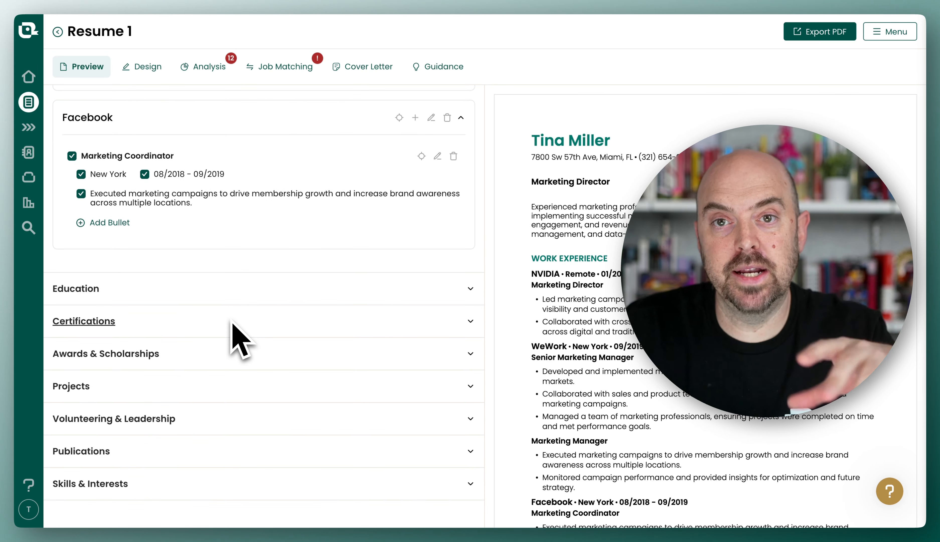